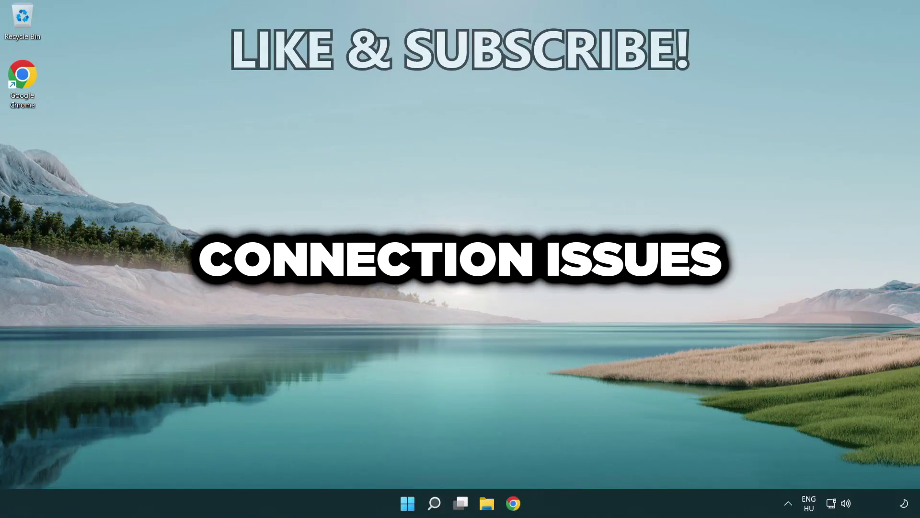
Search for 'cmd' and launch Command Prompt as administrator
{"action": "left_click", "coordinate": [435, 508]}
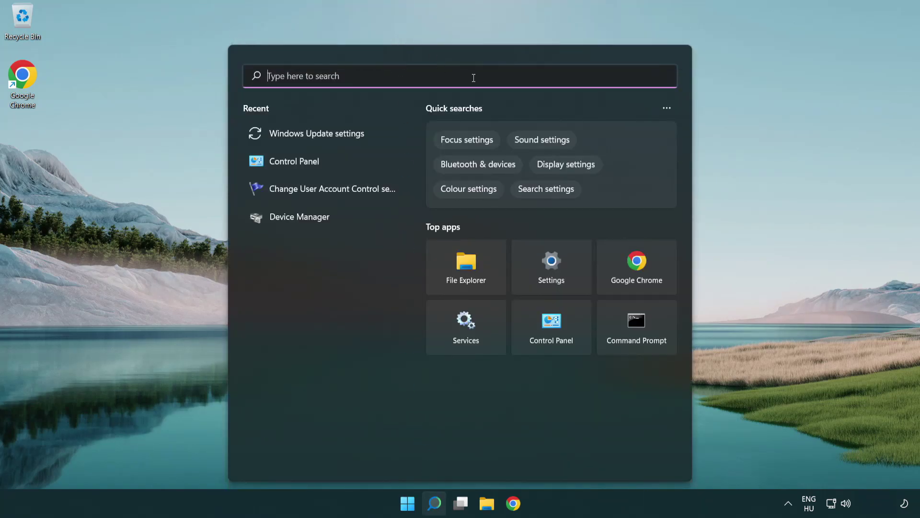
{"action": "type", "text": "cmd"}
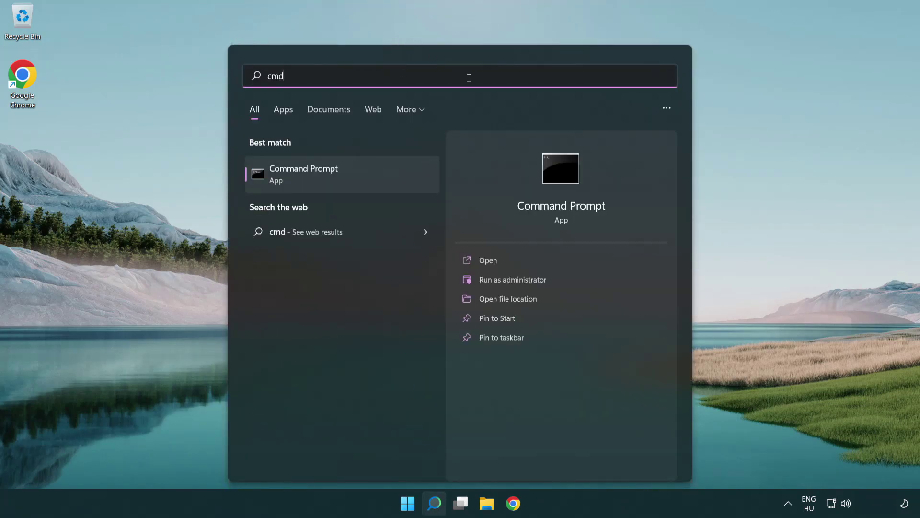
{"action": "right_click", "coordinate": [375, 171]}
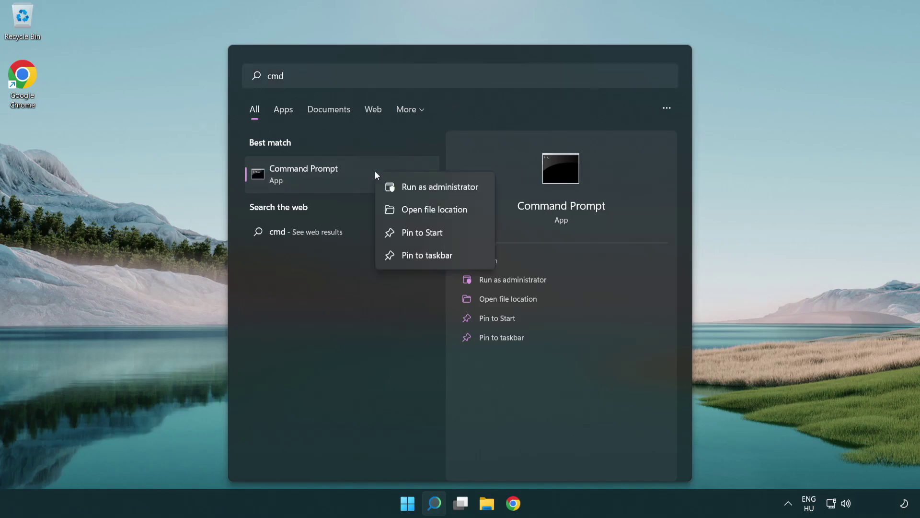
{"action": "left_click", "coordinate": [446, 189]}
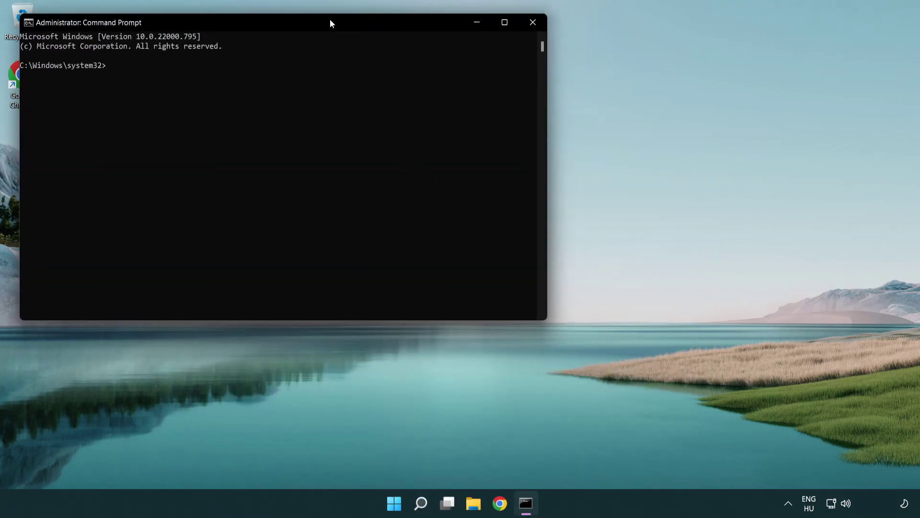
Center the admin Command Prompt window and run ipconfig /flushdns
{"action": "left_click_drag", "start_coordinate": [330, 19], "coordinate": [498, 104]}
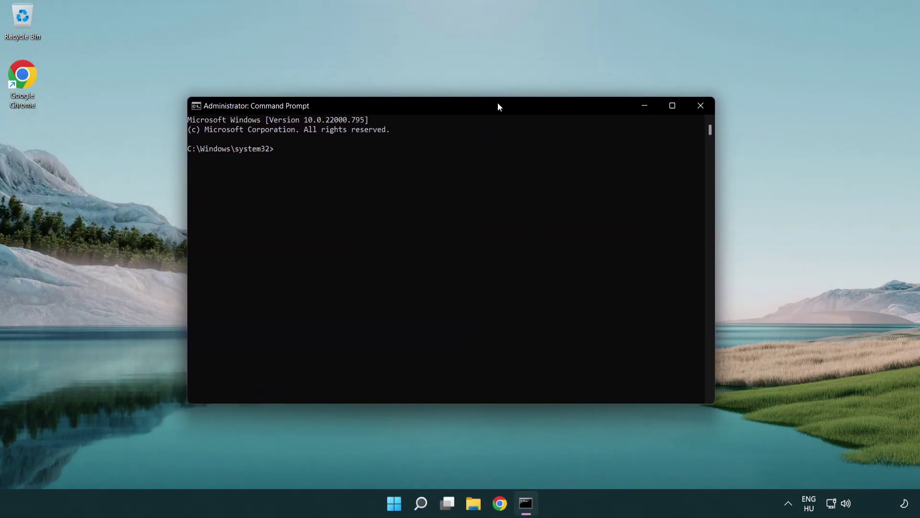
{"action": "type", "text": "i"}
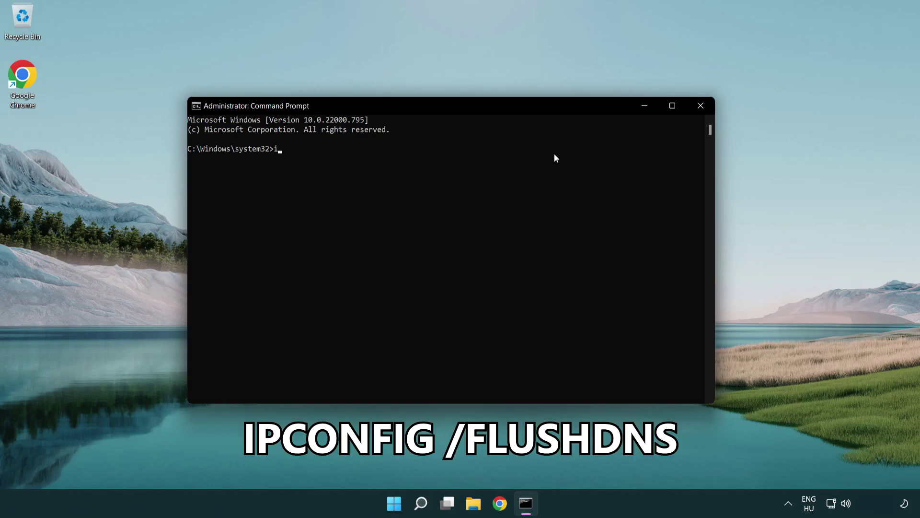
{"action": "type", "text": "pconfig /flushdns"}
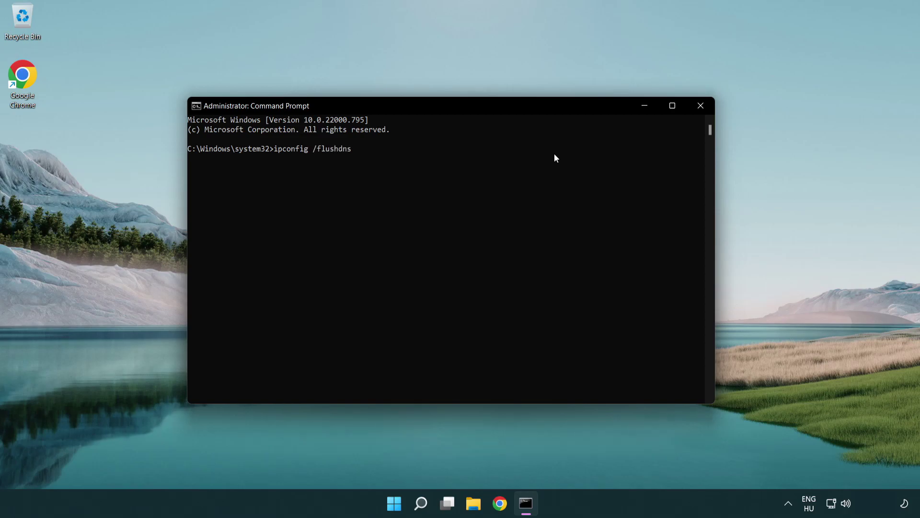
{"action": "key", "text": "Return"}
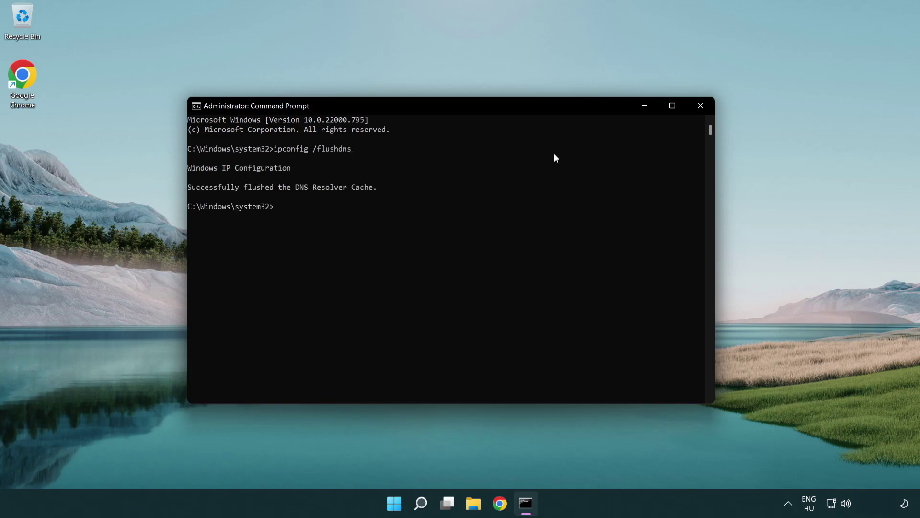
Run netsh winsock reset to reset the Winsock catalog, then enter the exit command
{"action": "type", "text": "net"}
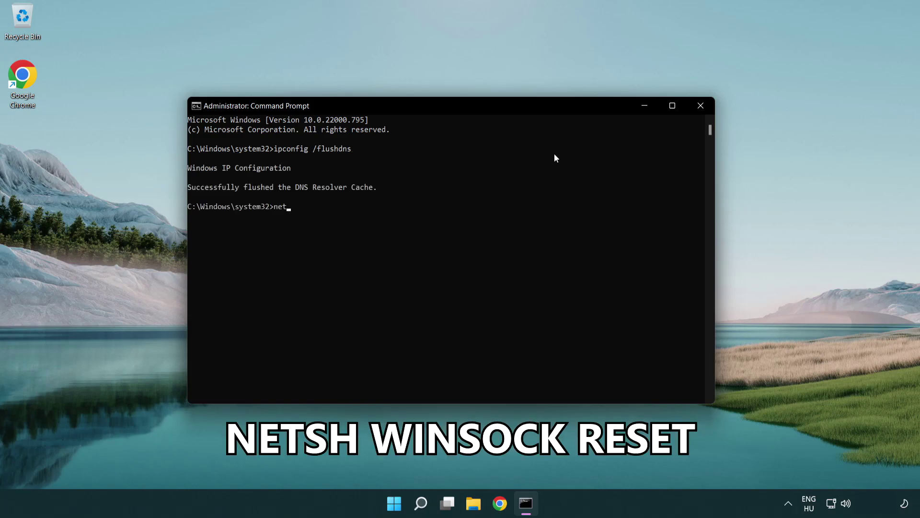
{"action": "type", "text": "sh winsock reset"}
{"action": "key", "text": "Return"}
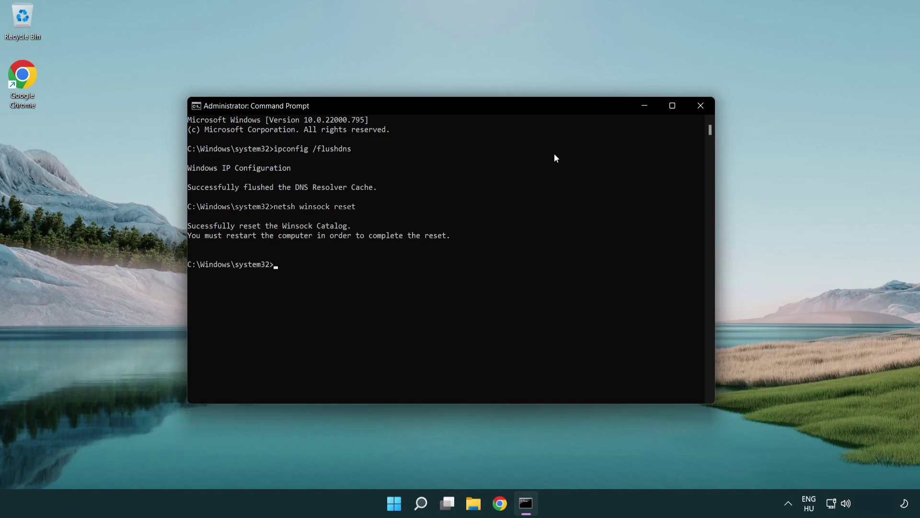
{"action": "type", "text": "exit"}
Close Command Prompt and reach Network & internet › Advanced network settings from the tray network icon
{"action": "key", "text": "Return"}
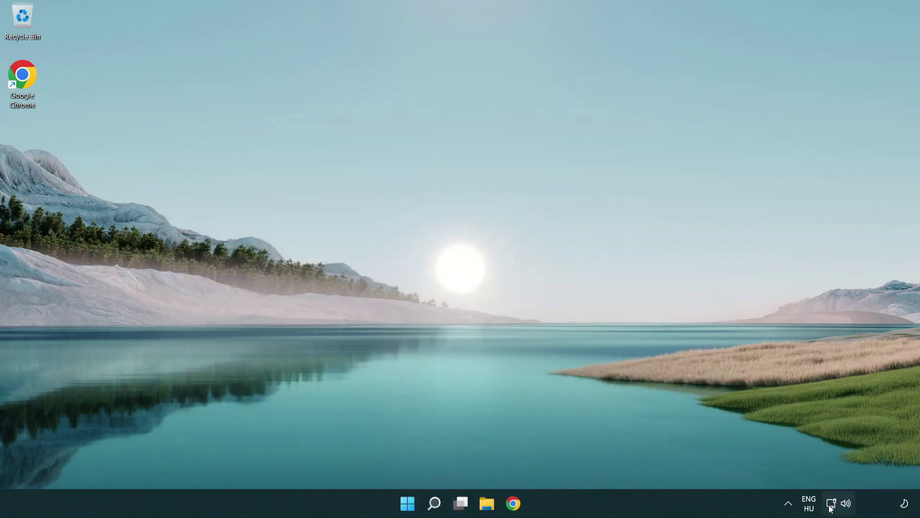
{"action": "right_click", "coordinate": [834, 507]}
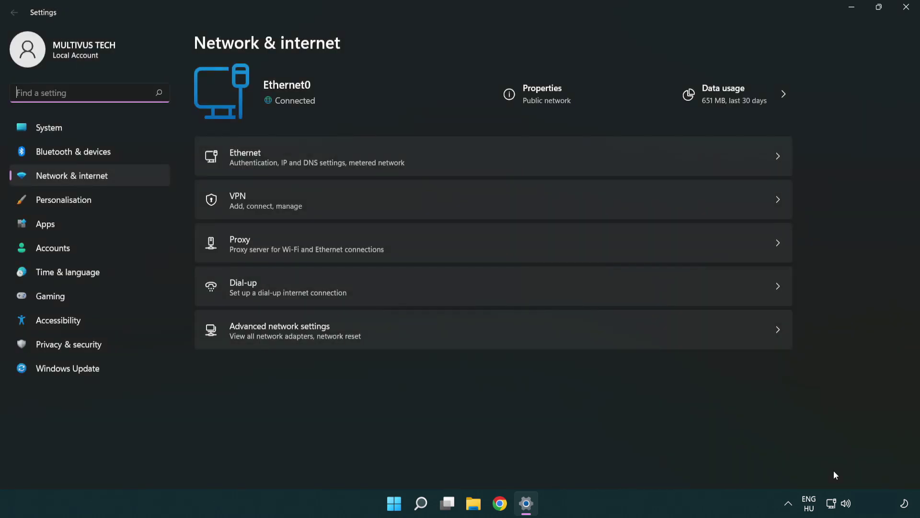
{"action": "left_click", "coordinate": [495, 340]}
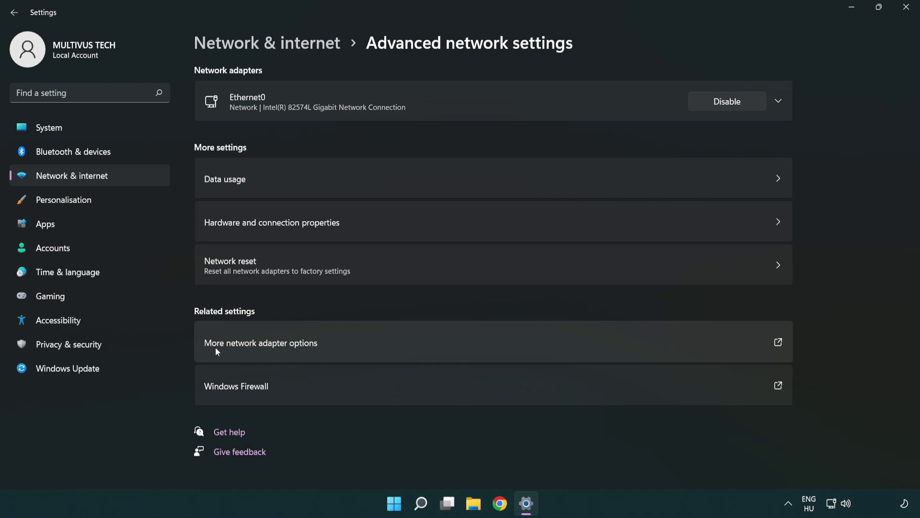
Open More network adapter options and bring up the Ethernet0 Properties dialog
{"action": "left_click", "coordinate": [282, 346]}
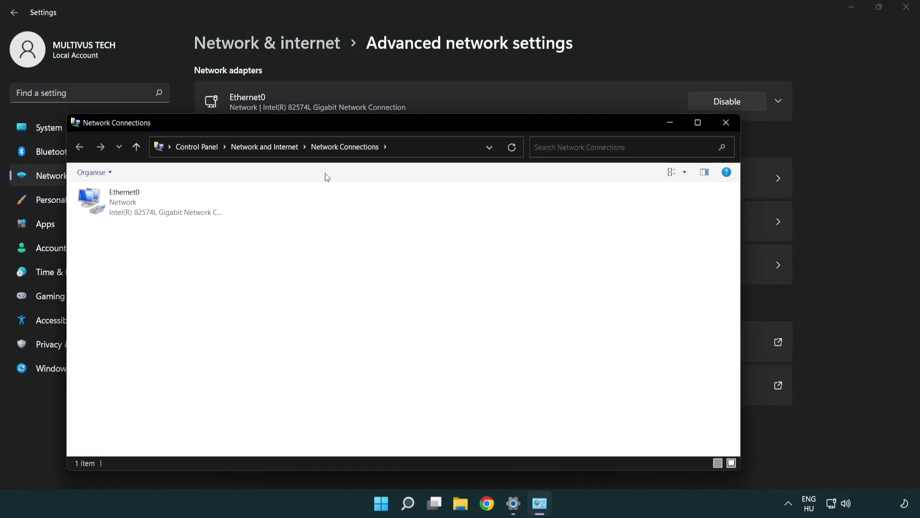
{"action": "left_click_drag", "start_coordinate": [341, 126], "coordinate": [401, 73]}
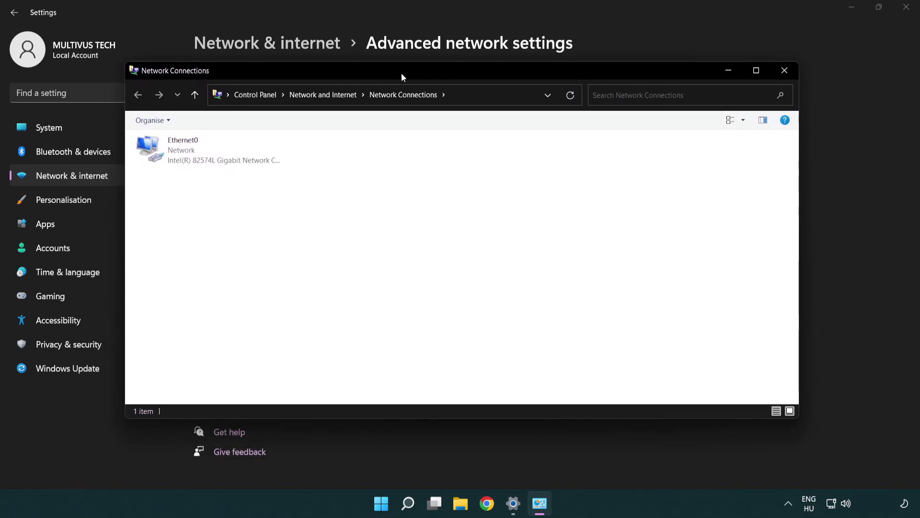
{"action": "left_click", "coordinate": [188, 155]}
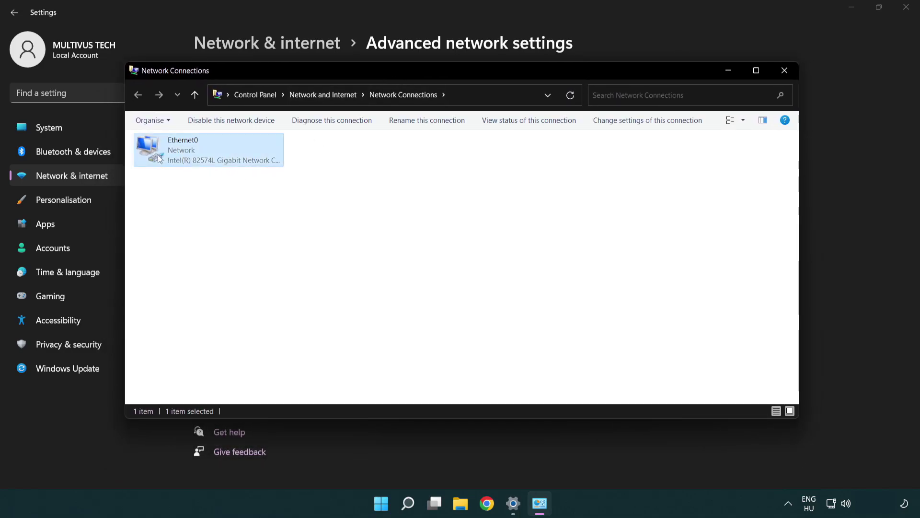
{"action": "right_click", "coordinate": [208, 153]}
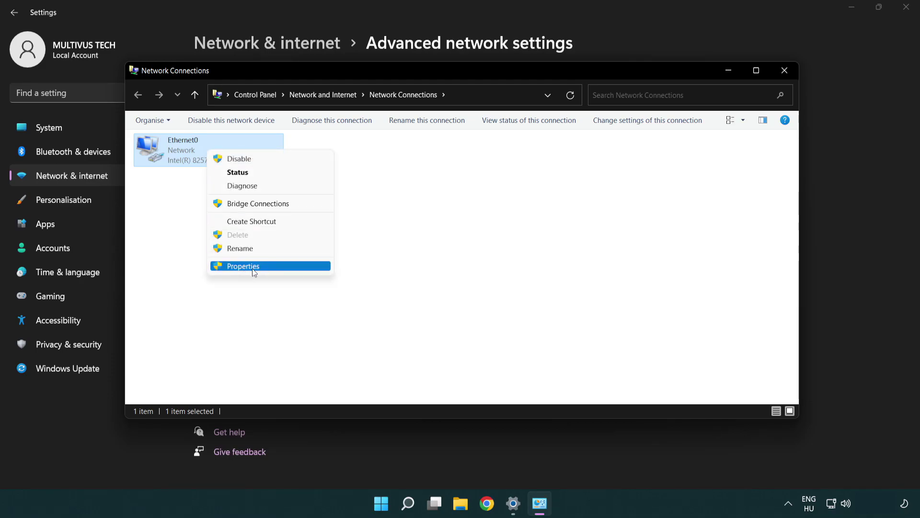
{"action": "left_click", "coordinate": [279, 266]}
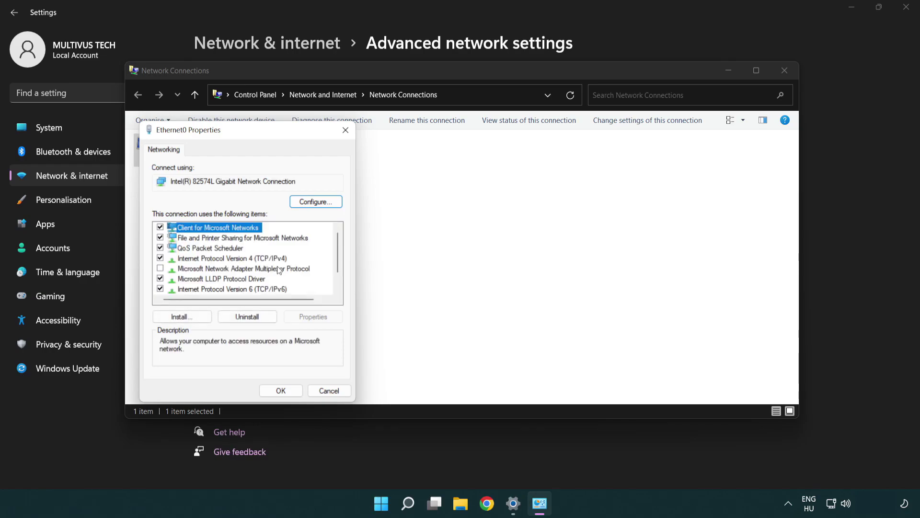
{"action": "left_click_drag", "start_coordinate": [237, 138], "coordinate": [448, 126]}
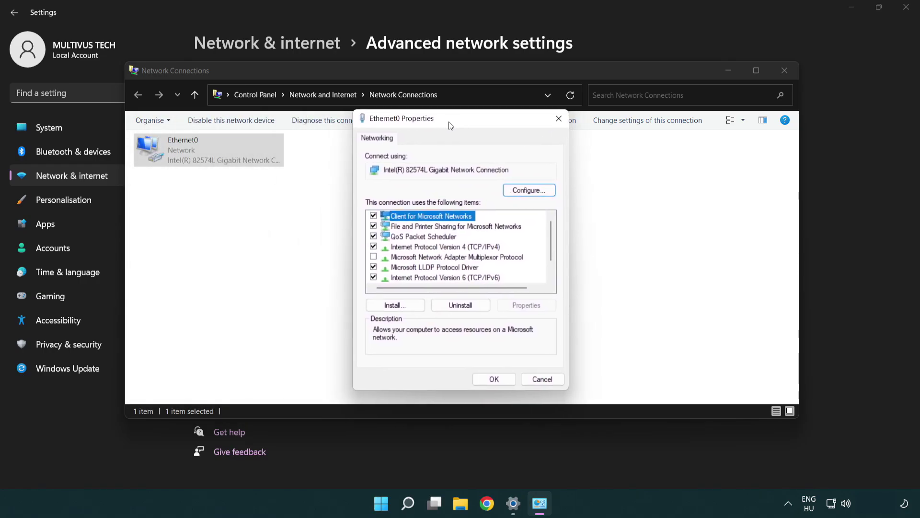
Open Ethernet0's Internet Protocol Version 4 (TCP/IPv4) Properties dialog
{"action": "left_click", "coordinate": [420, 249]}
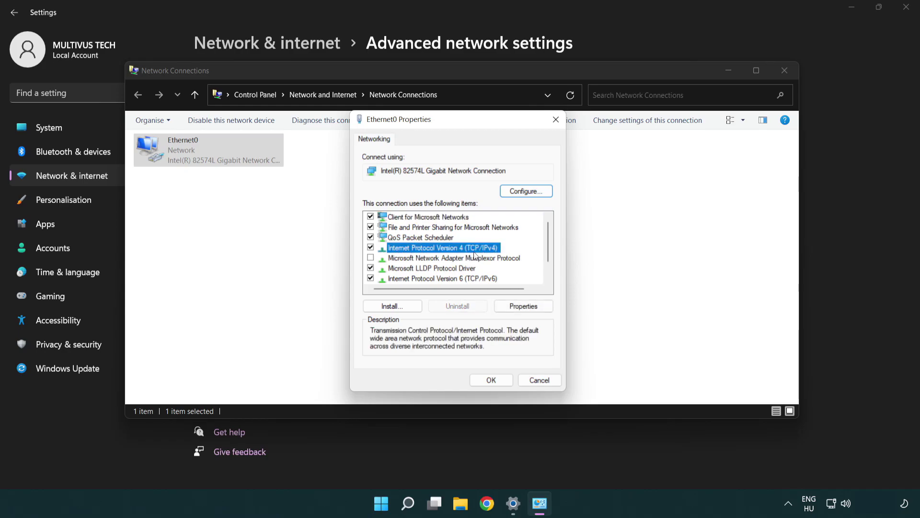
{"action": "left_click", "coordinate": [524, 310]}
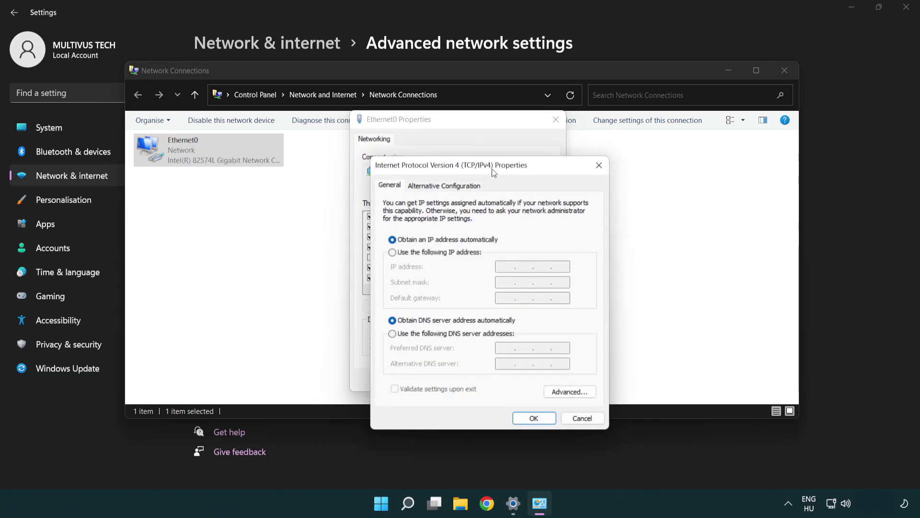
{"action": "left_click_drag", "start_coordinate": [493, 172], "coordinate": [462, 131]}
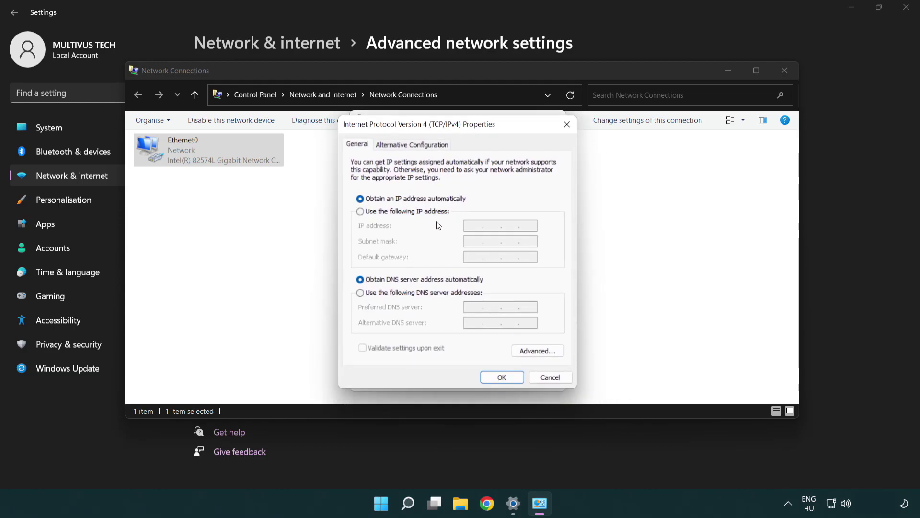
Use manual DNS servers 8.8.8.8 (preferred) and 8.8.4.4 (alternative) and confirm with OK
{"action": "left_click", "coordinate": [378, 293]}
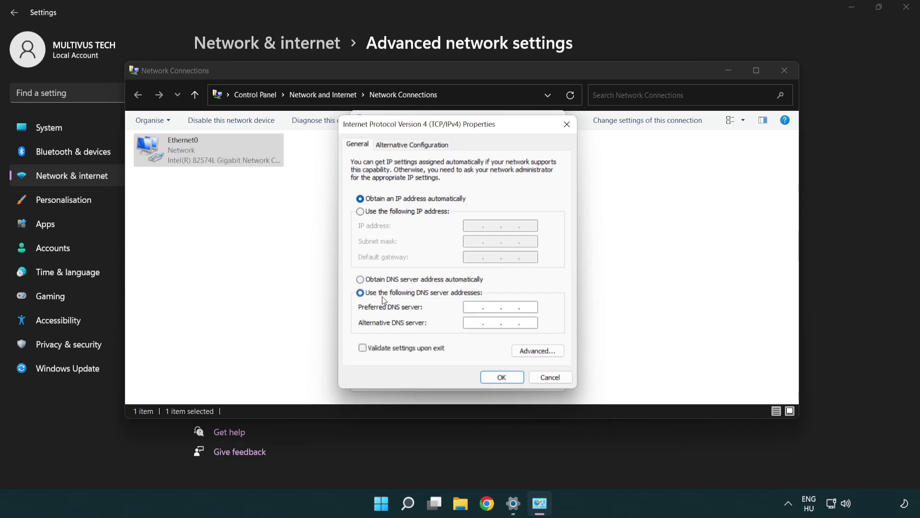
{"action": "type", "text": "8"}
{"action": "type", "text": "8"}
{"action": "type", "text": "8."}
{"action": "type", "text": "8"}
{"action": "type", "text": "8.8."}
{"action": "type", "text": "4.4"}
{"action": "left_click", "coordinate": [501, 378]}
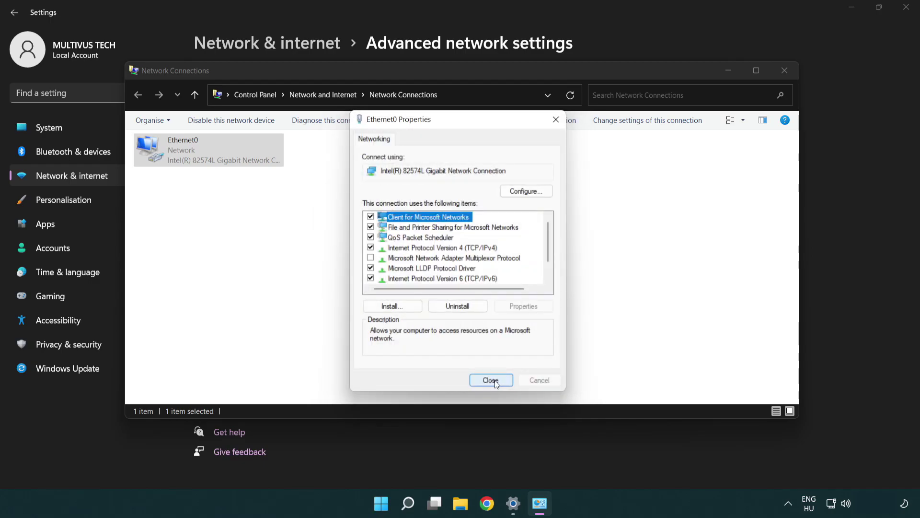
Close Ethernet0 Properties, Network Connections and Settings, then show the Start menu power options
{"action": "left_click", "coordinate": [496, 382]}
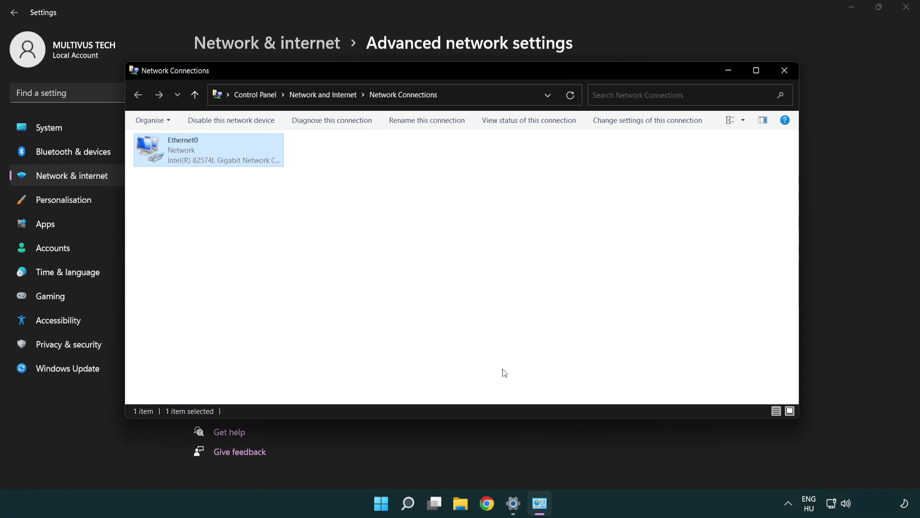
{"action": "left_click", "coordinate": [784, 72]}
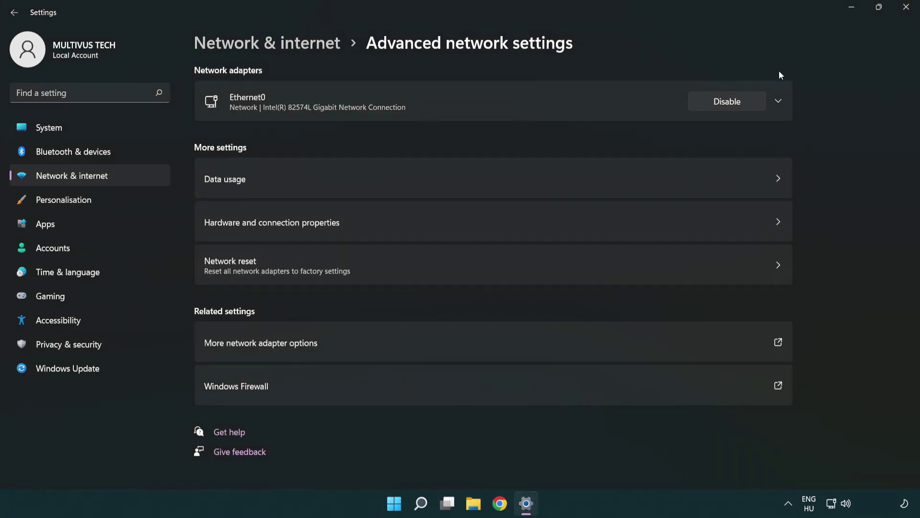
{"action": "left_click", "coordinate": [901, 14]}
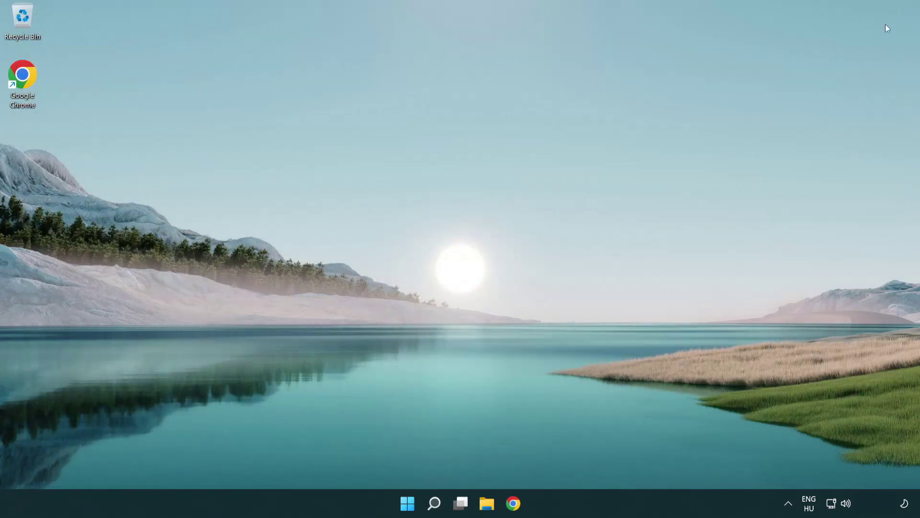
{"action": "left_click", "coordinate": [408, 503]}
{"action": "left_click", "coordinate": [610, 463]}
Go from the tray network icon through Advanced network settings to the Network reset page
{"action": "right_click", "coordinate": [831, 504]}
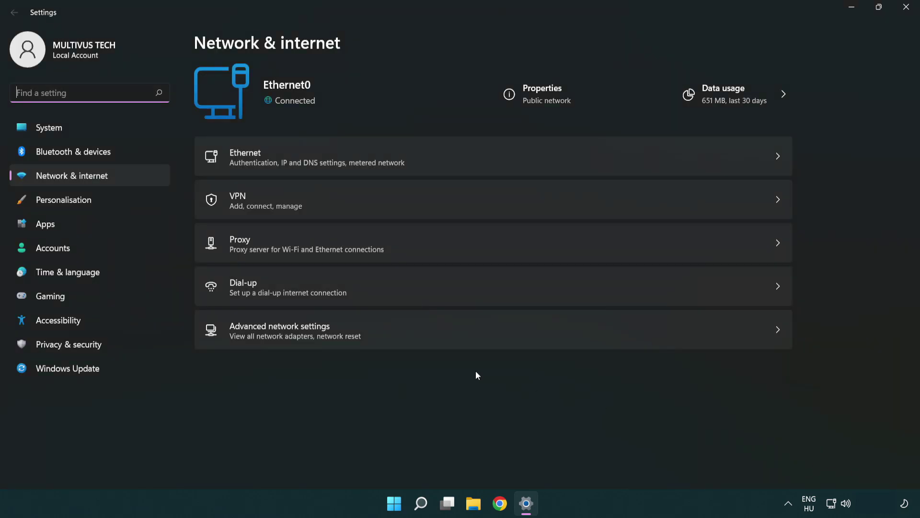
{"action": "left_click", "coordinate": [417, 332]}
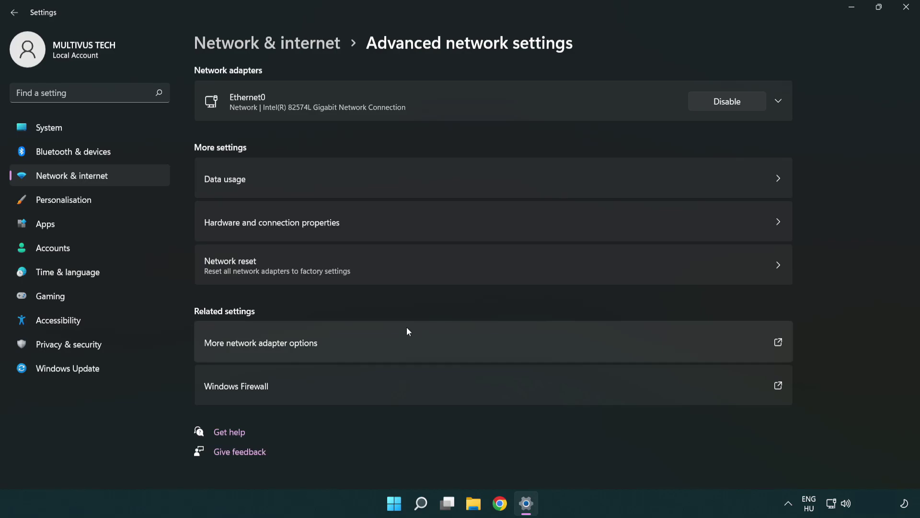
{"action": "left_click", "coordinate": [415, 272]}
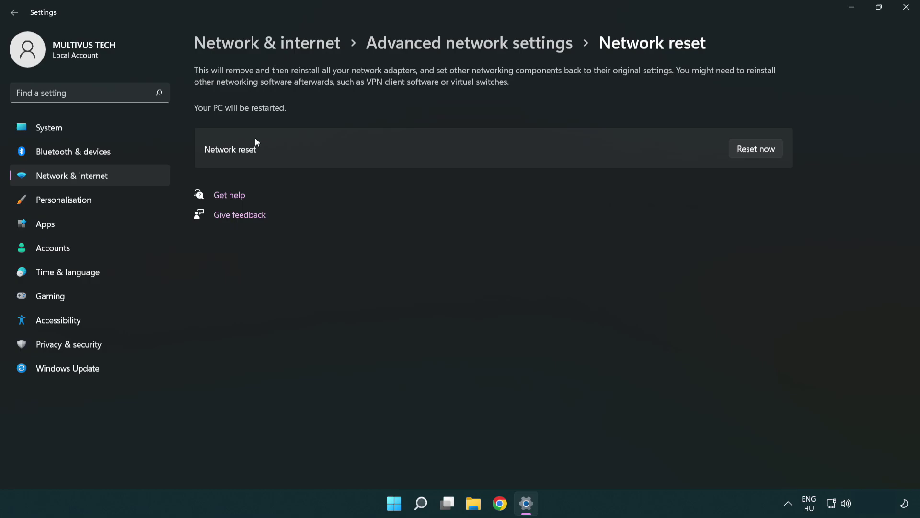
Reset all network adapters, confirm with Yes, and dismiss the 5-minute shutdown notice
{"action": "left_click", "coordinate": [765, 149]}
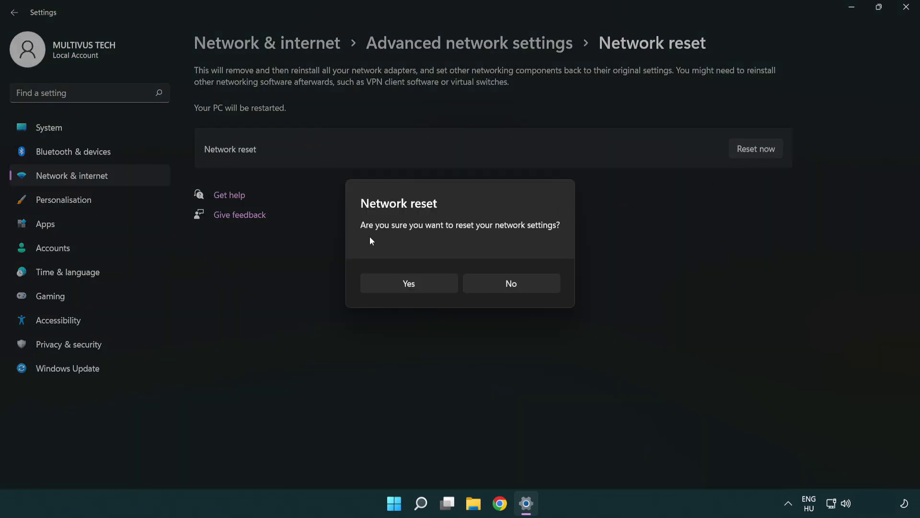
{"action": "left_click", "coordinate": [417, 289]}
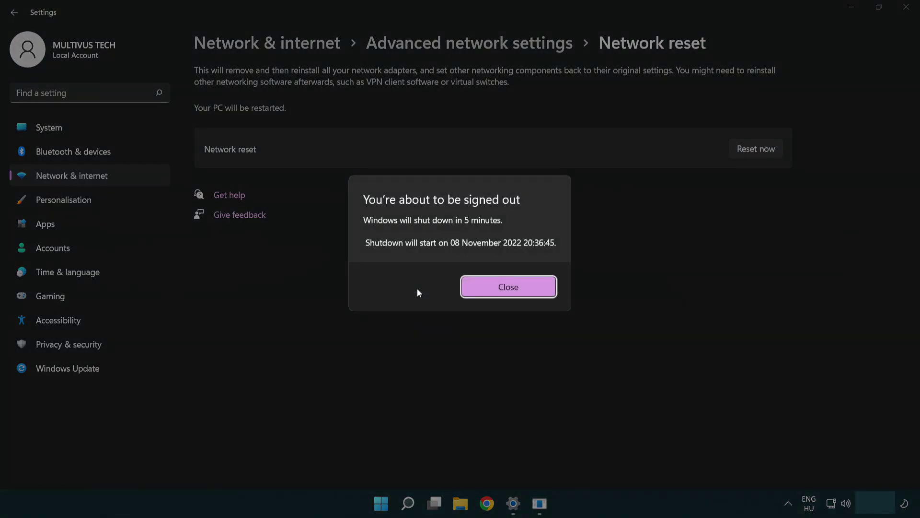
{"action": "left_click", "coordinate": [524, 288]}
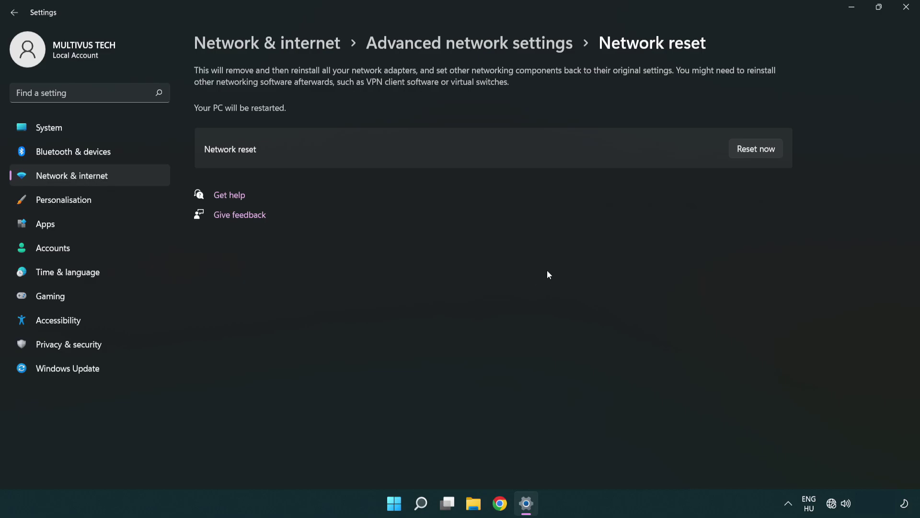
Close Settings and show the Start menu power options: Sleep, Shut down and Restart
{"action": "left_click", "coordinate": [908, 8]}
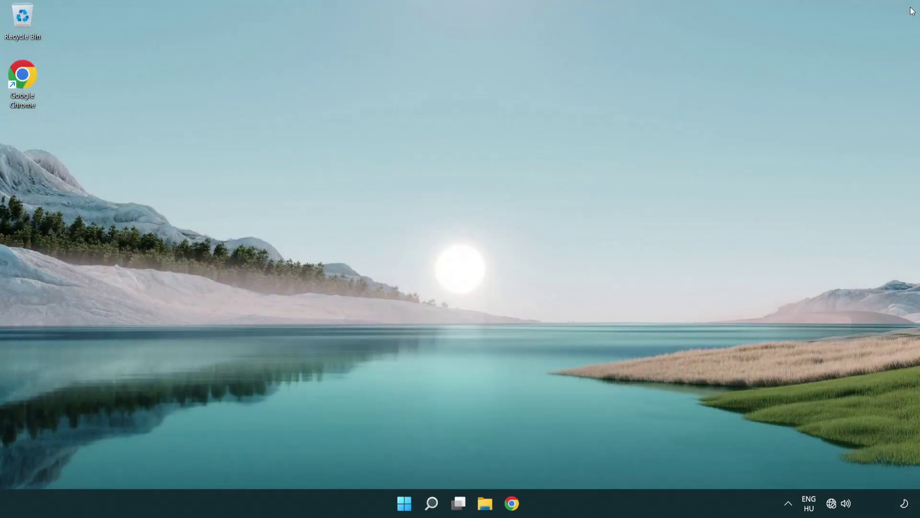
{"action": "left_click", "coordinate": [408, 502]}
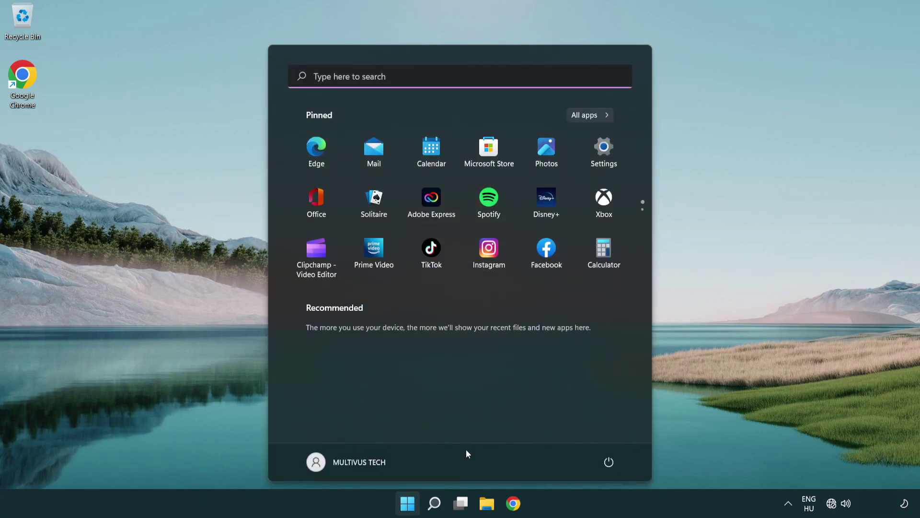
{"action": "left_click", "coordinate": [608, 461]}
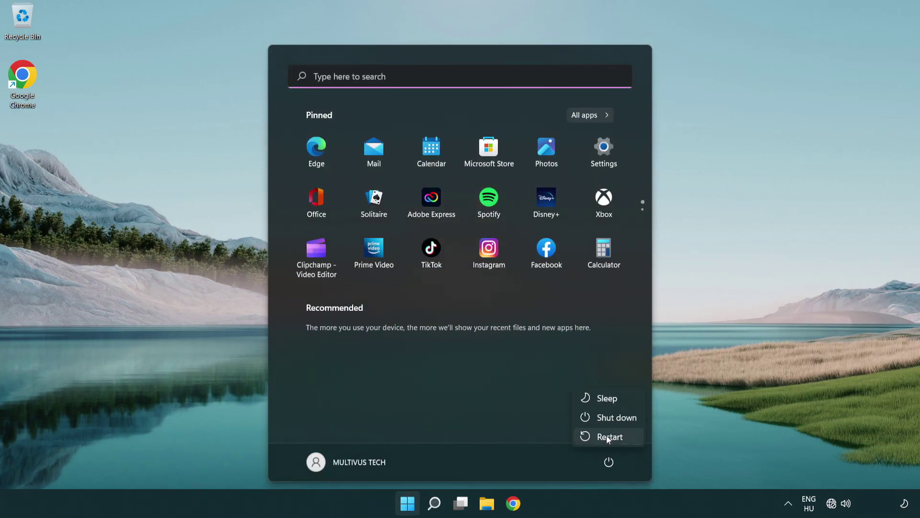